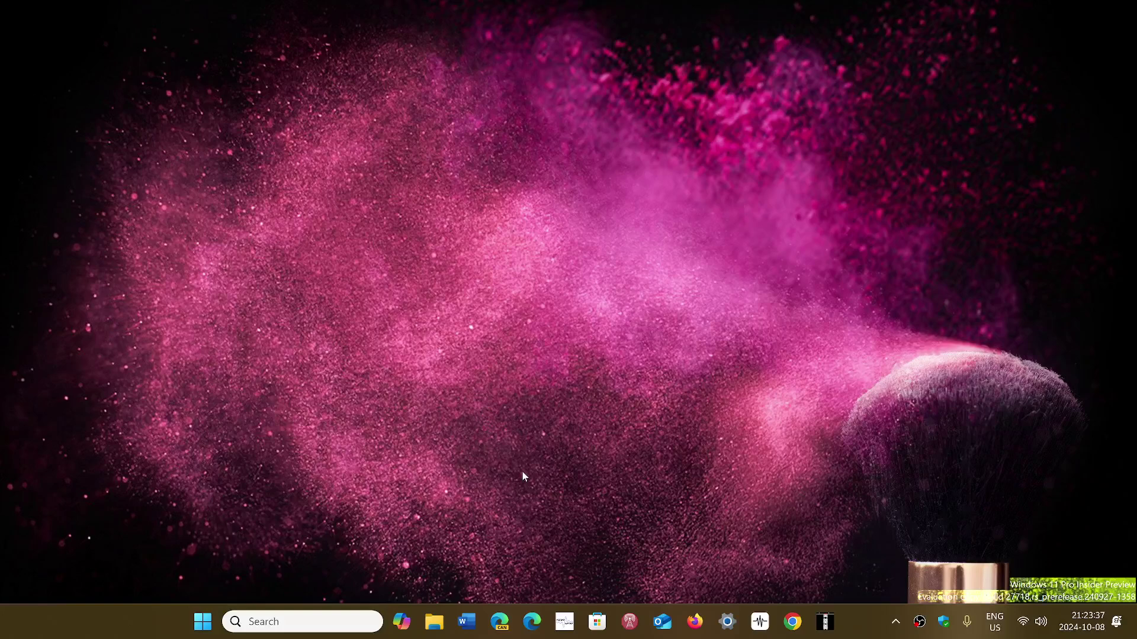
- Open the Windows 11 Start menu from the taskbar to show pinned apps
click(203, 622)
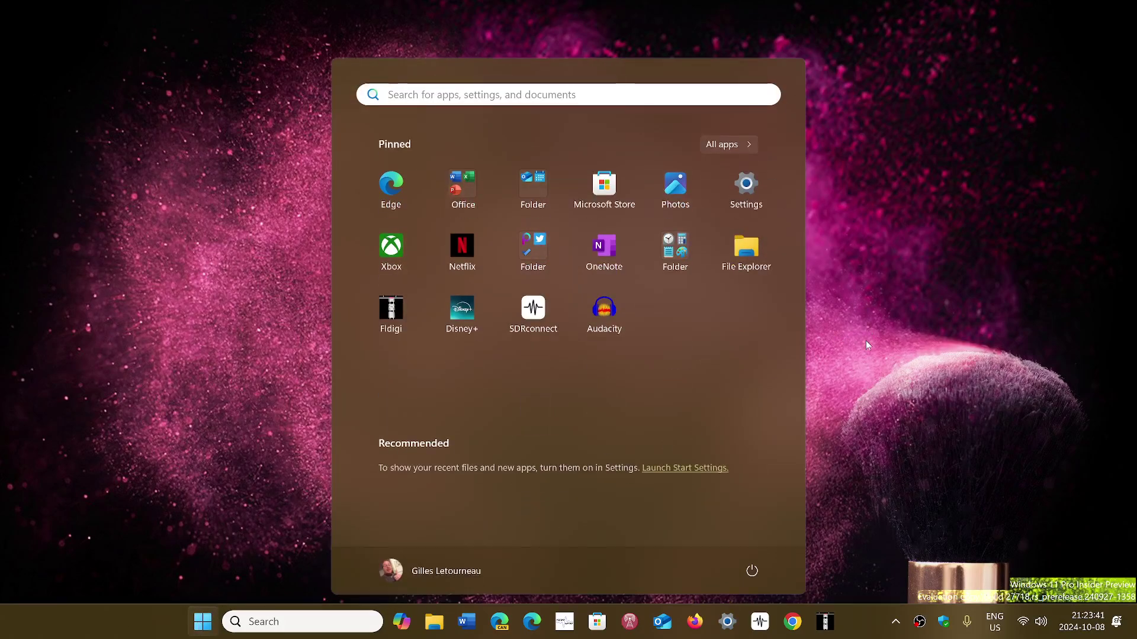
- Dismiss the Start menu so only the desktop and taskbar remain
click(866, 341)
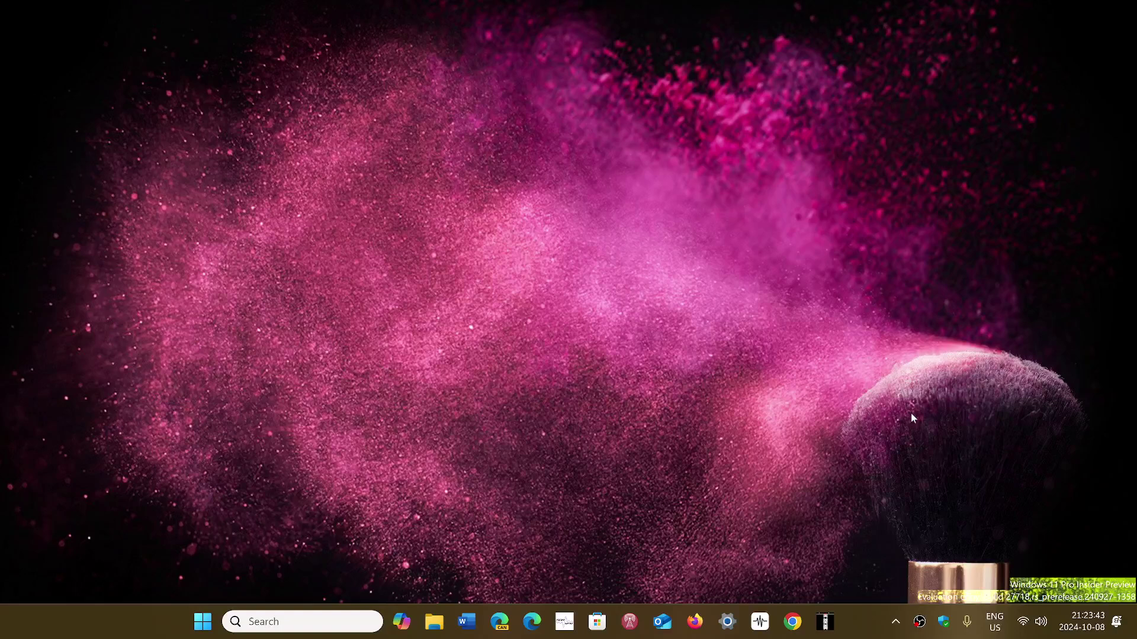